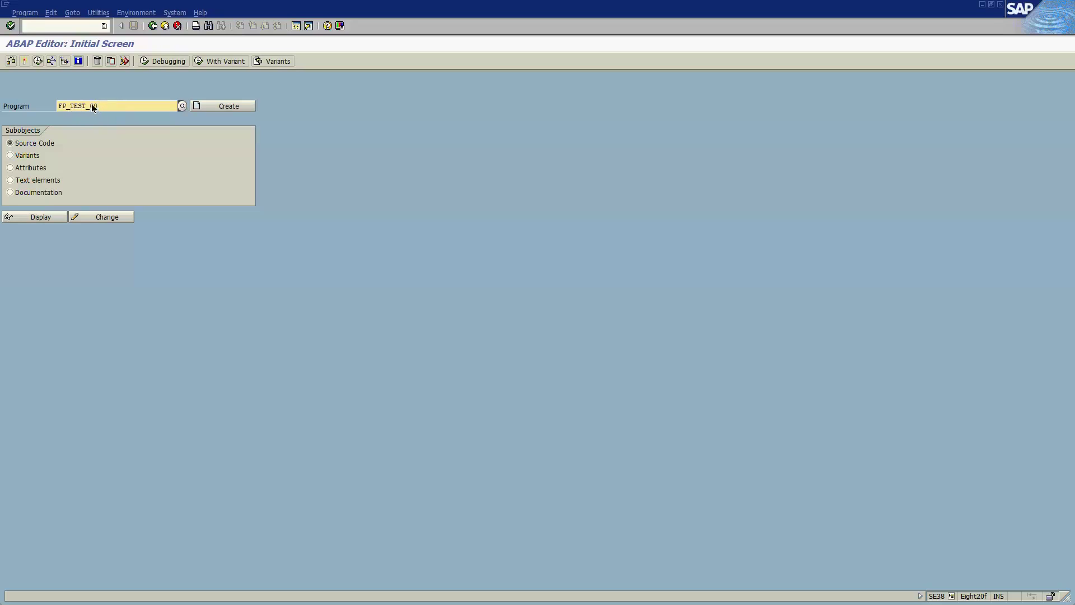
# Run FP_TEST_00, review the ADS Connection value help and keep ADS as the destination.
pyautogui.click(39, 60)
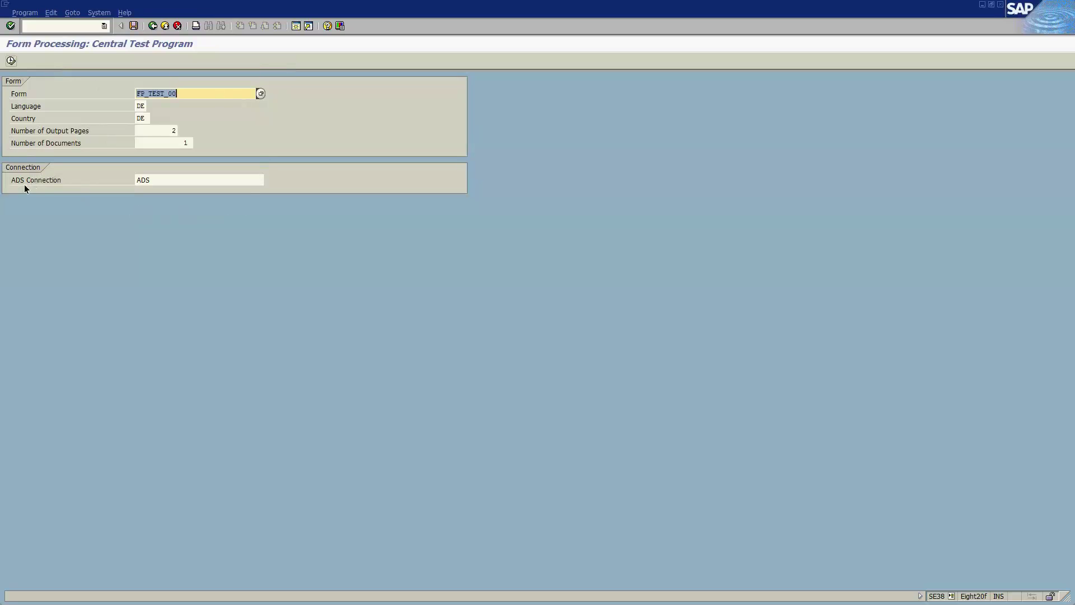
pyautogui.click(169, 179)
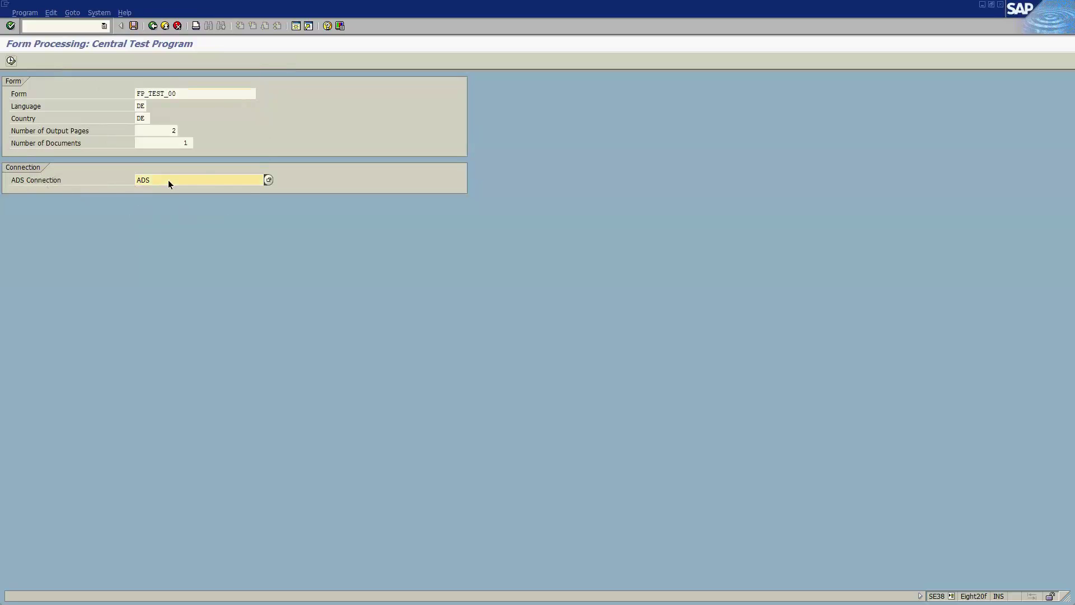
pyautogui.click(268, 180)
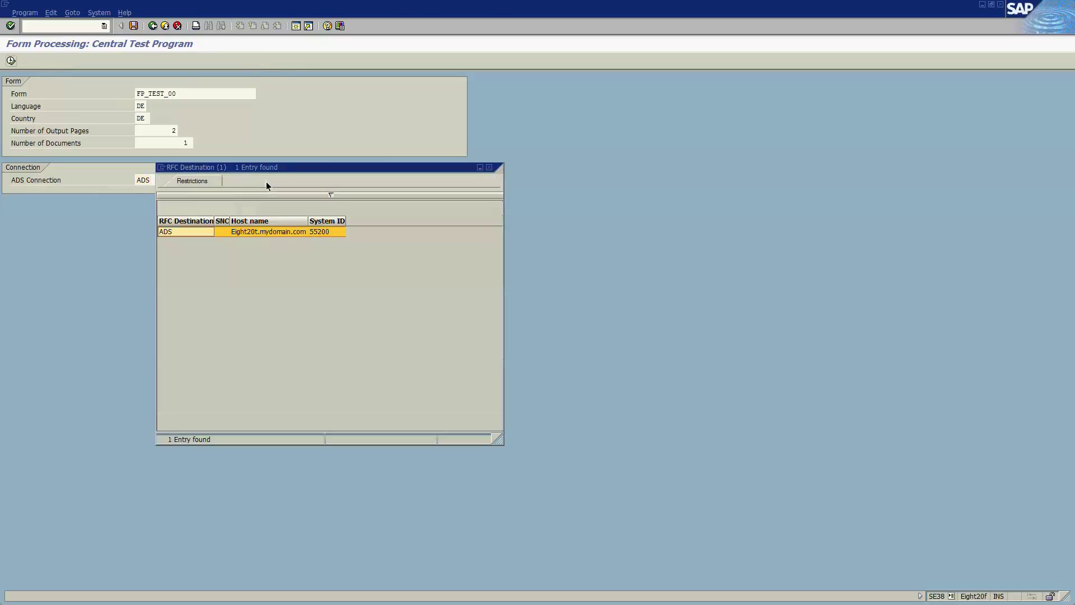
pyautogui.moveTo(252, 168); pyautogui.dragTo(351, 109)
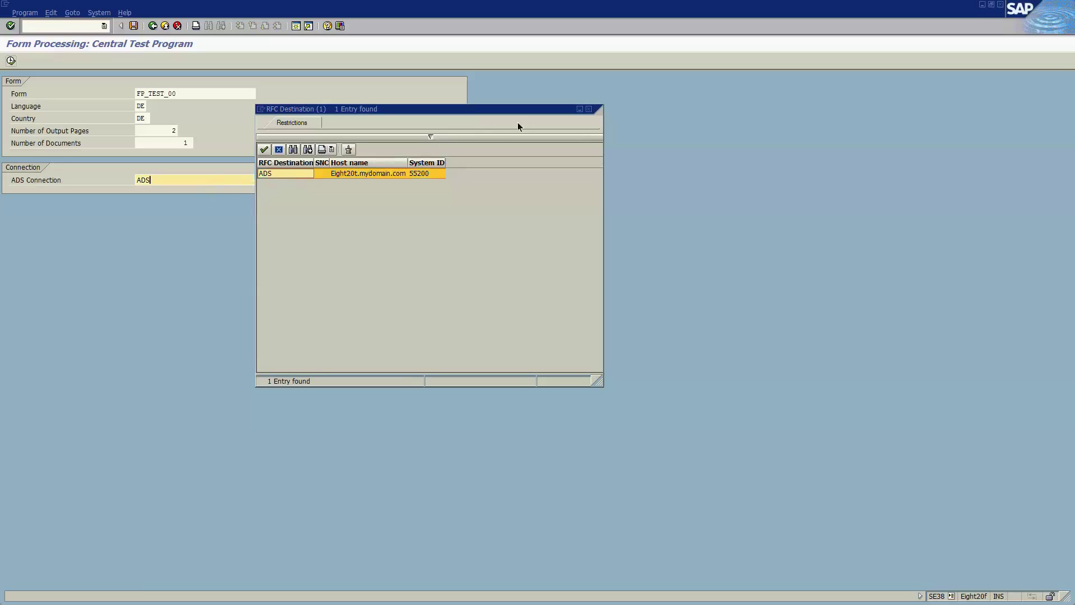
pyautogui.click(589, 109)
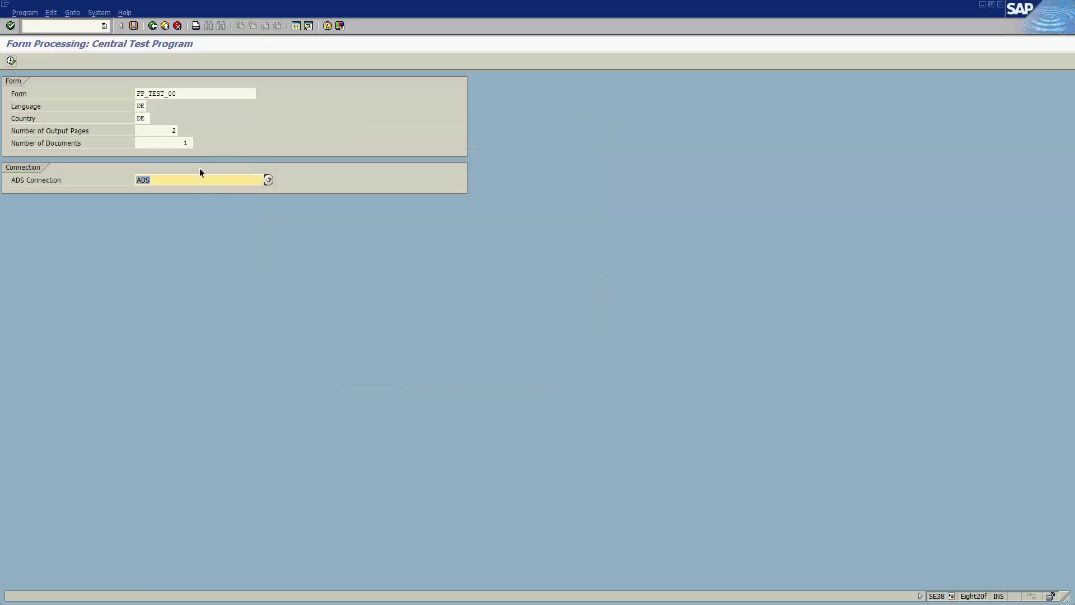
# Execute the form test and select PDF_OUT from the output device search as the print device.
pyautogui.click(12, 61)
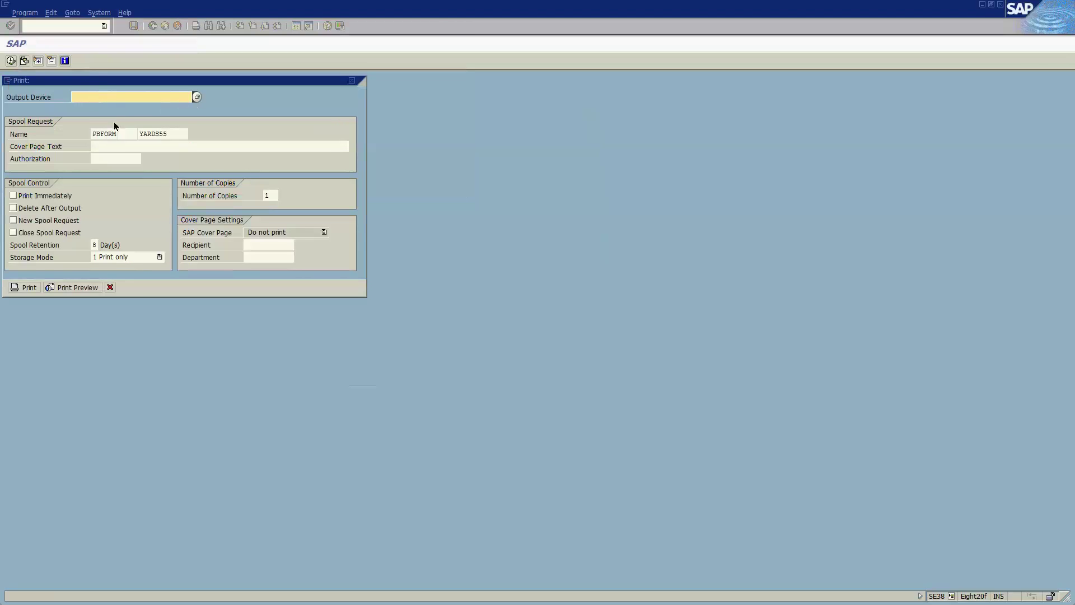
pyautogui.click(196, 97)
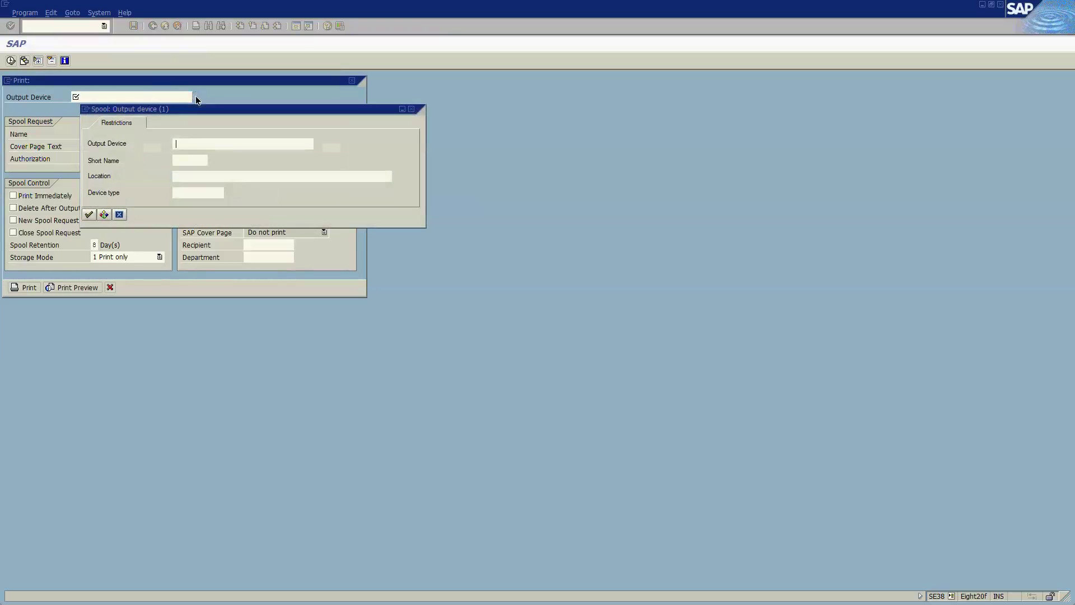
pyautogui.click(89, 214)
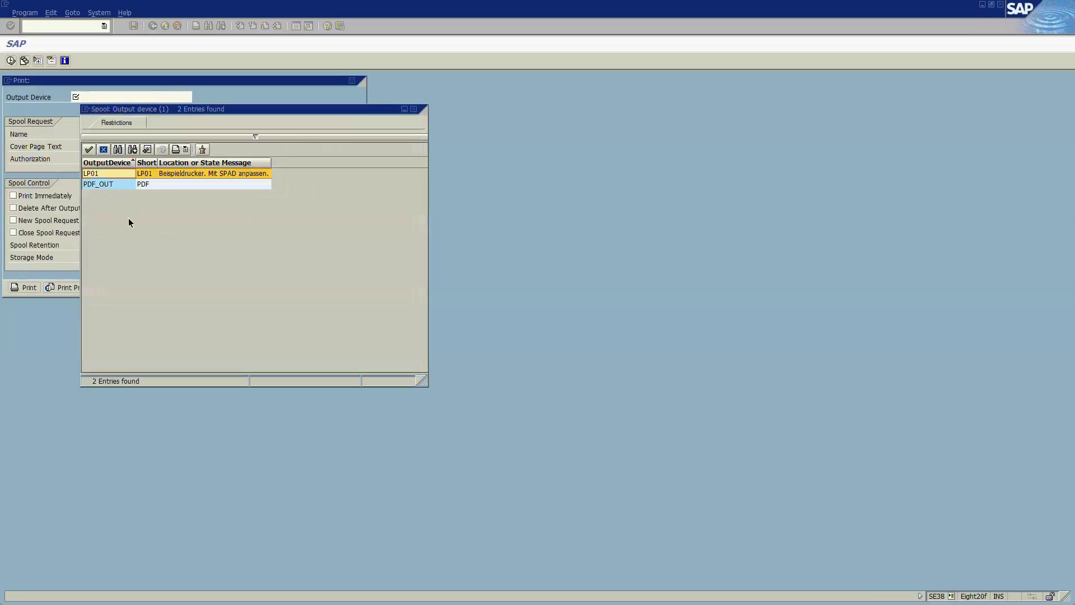
pyautogui.click(119, 182)
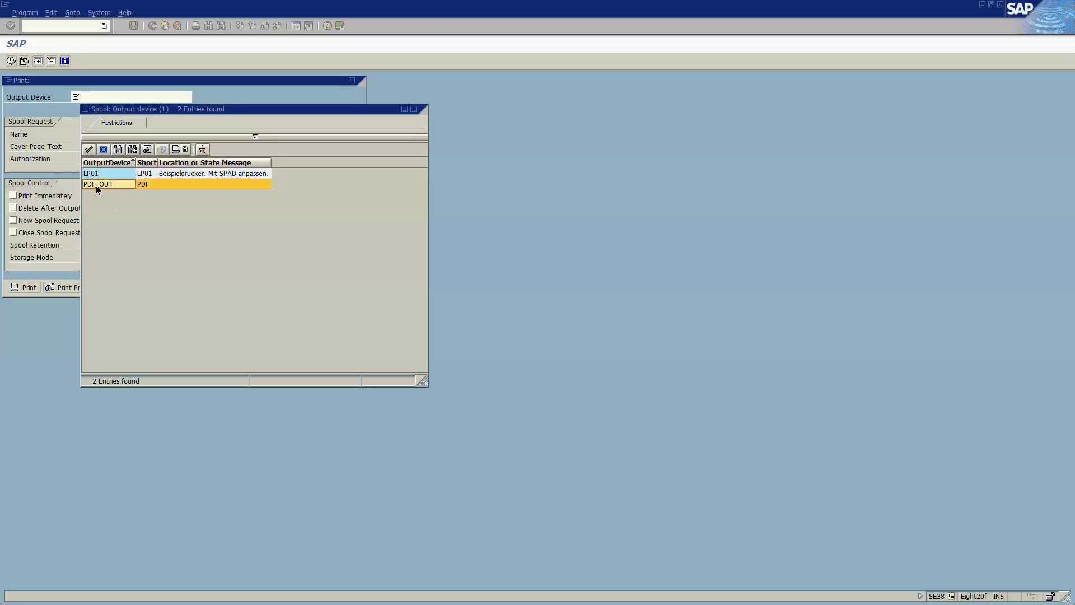
pyautogui.doubleClick(96, 186)
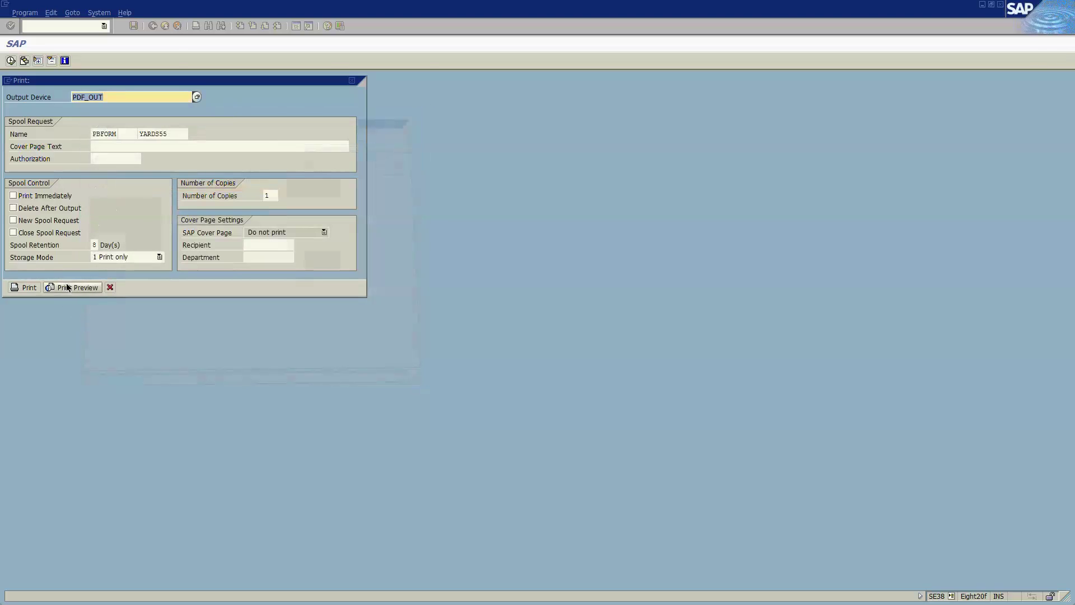
# Review the two-page print preview zoomed out, then return to the Central Test Program screen.
pyautogui.click(67, 288)
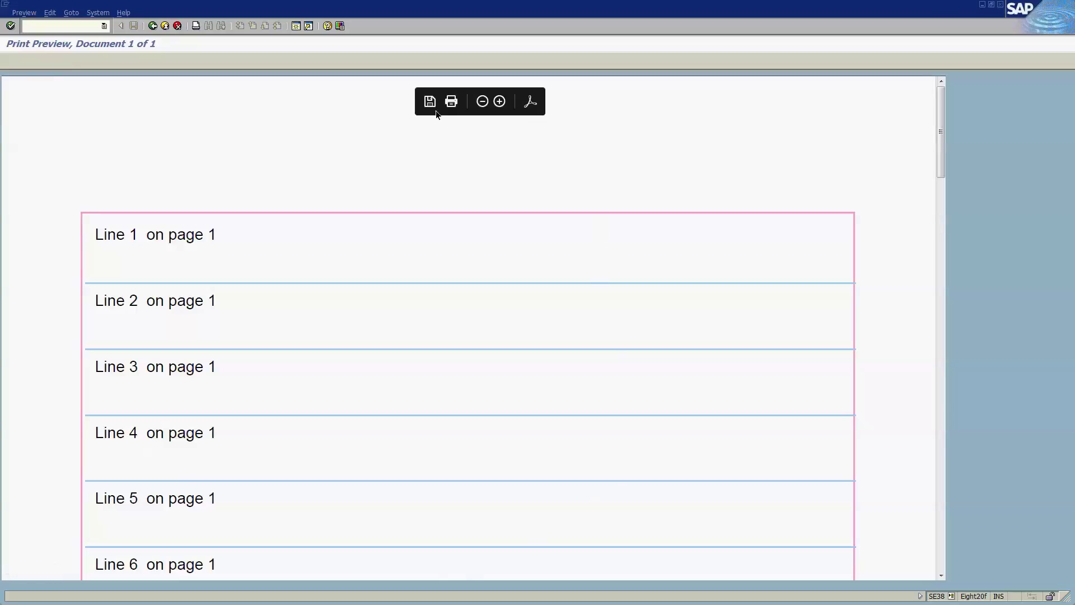
pyautogui.click(482, 107)
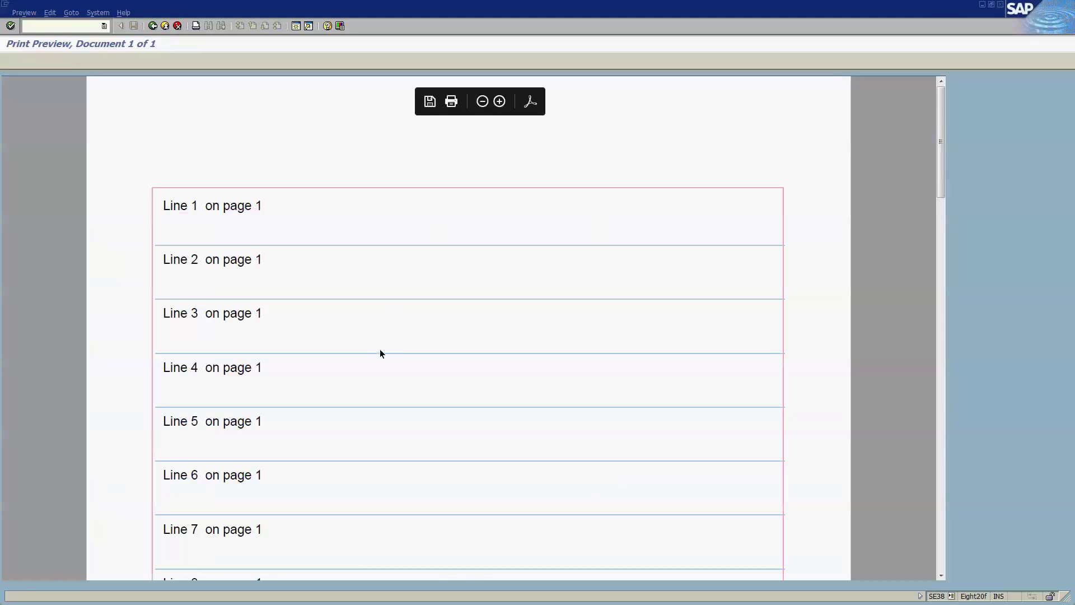
pyautogui.scroll(-2, 401, 381)
pyautogui.scroll(-3, 400, 381)
pyautogui.scroll(-3, 401, 380)
pyautogui.scroll(-2, 400, 383)
pyautogui.scroll(-1, 399, 383)
pyautogui.scroll(-1, 399, 383)
pyautogui.scroll(-1, 400, 383)
pyautogui.scroll(-1, 400, 383)
pyautogui.scroll(2, 399, 384)
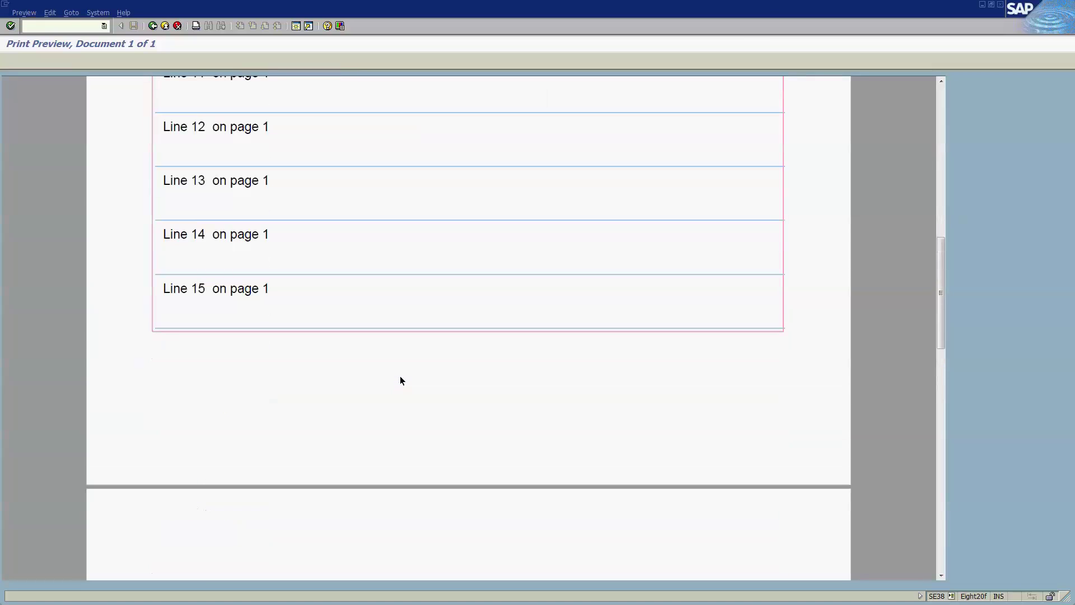
pyautogui.scroll(1, 399, 380)
pyautogui.scroll(2, 317, 328)
pyautogui.scroll(2, 317, 329)
pyautogui.scroll(1, 317, 328)
pyautogui.scroll(2, 317, 328)
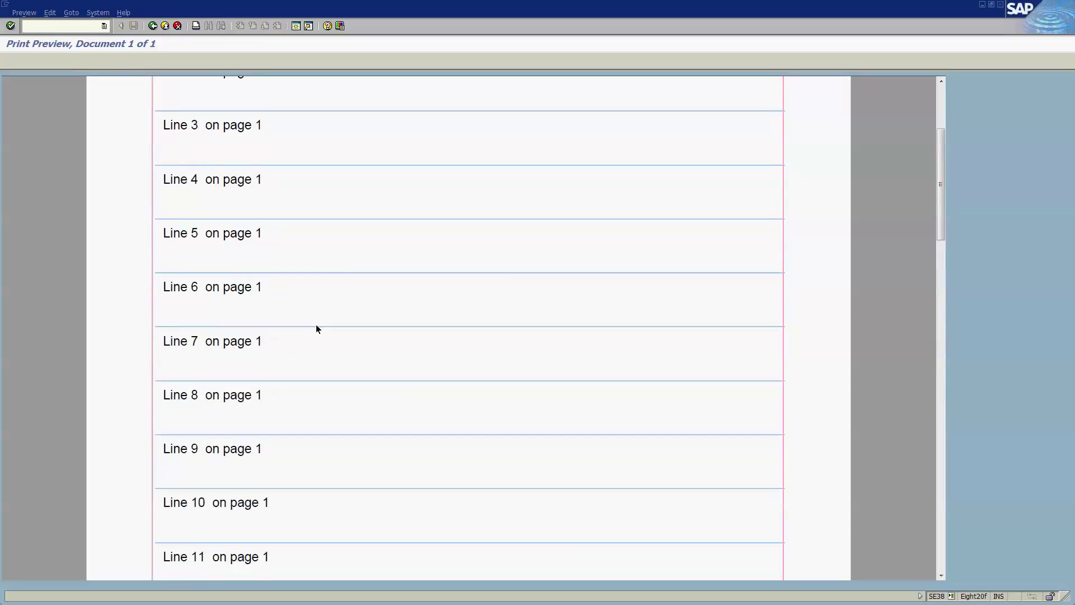
pyautogui.scroll(2, 317, 329)
pyautogui.scroll(1, 316, 329)
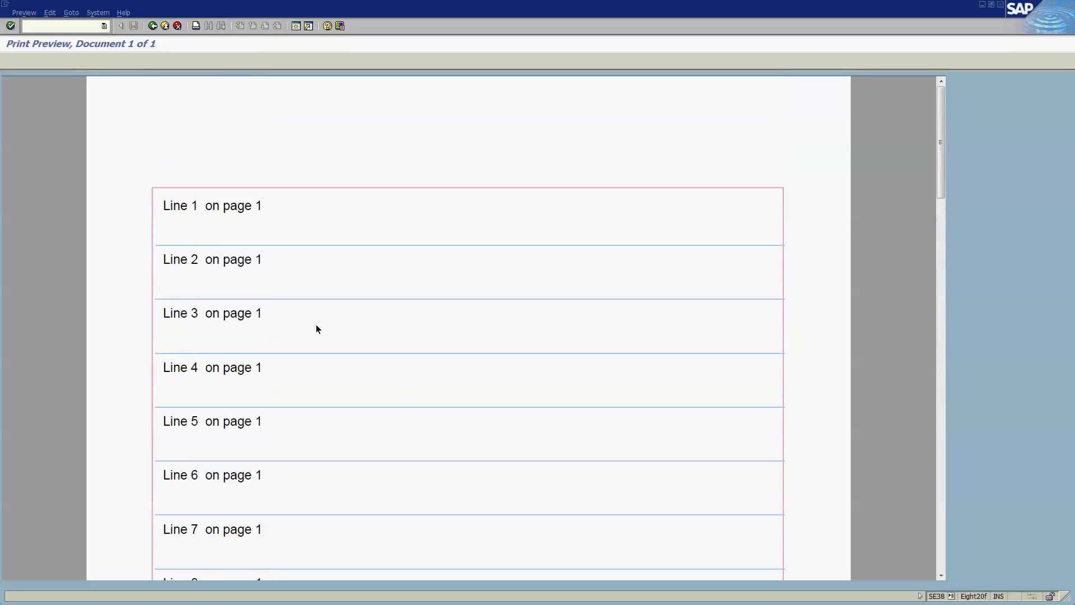
pyautogui.click(153, 26)
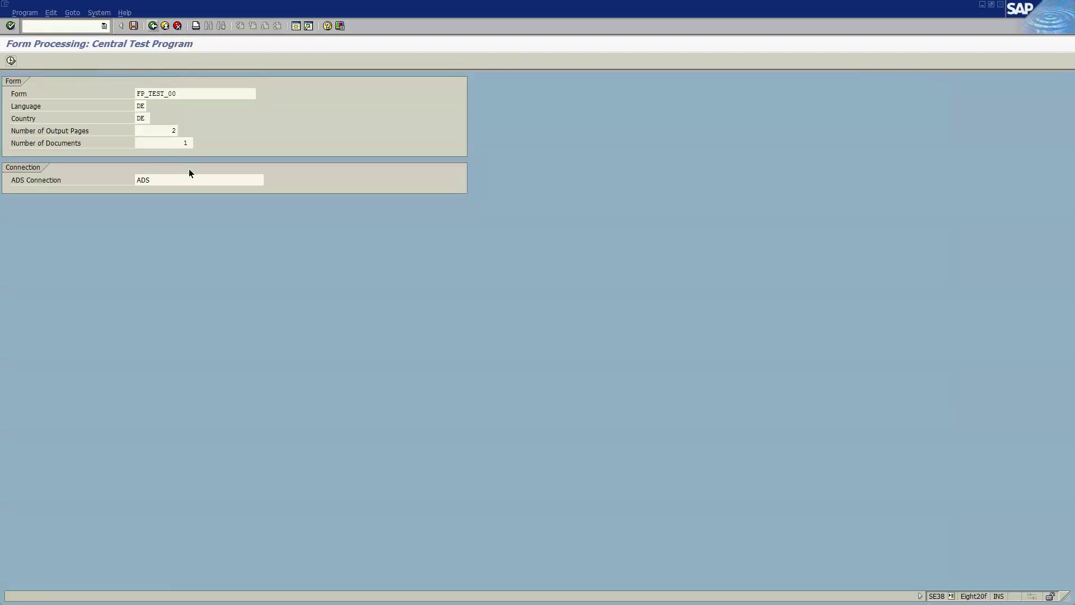
# Return to the SE38 initial screen and choose FP_TEST_IA_01 from the program history.
pyautogui.click(82, 28)
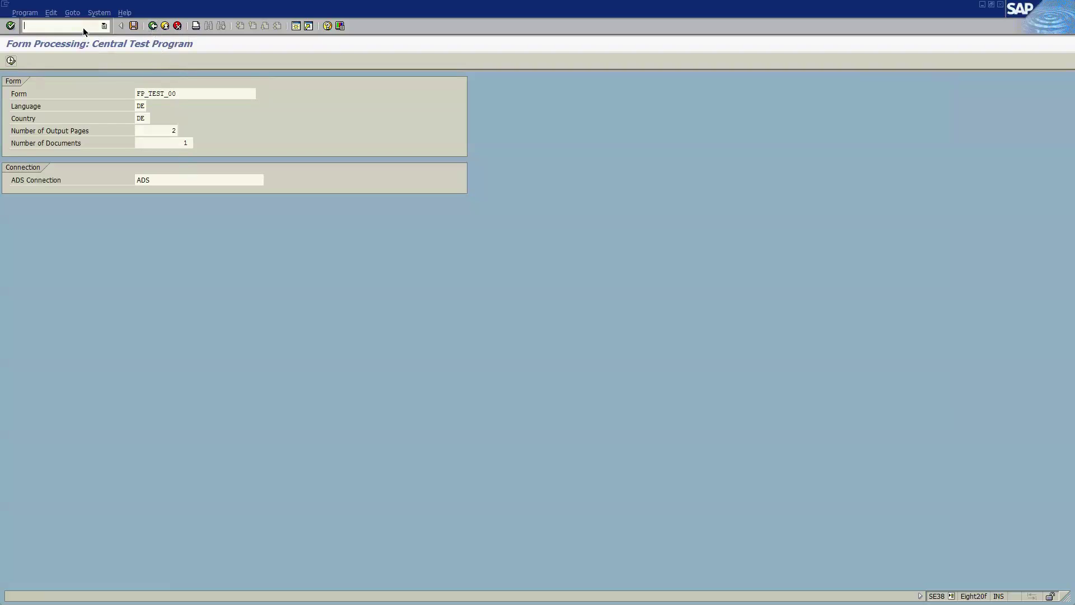
pyautogui.click(156, 30)
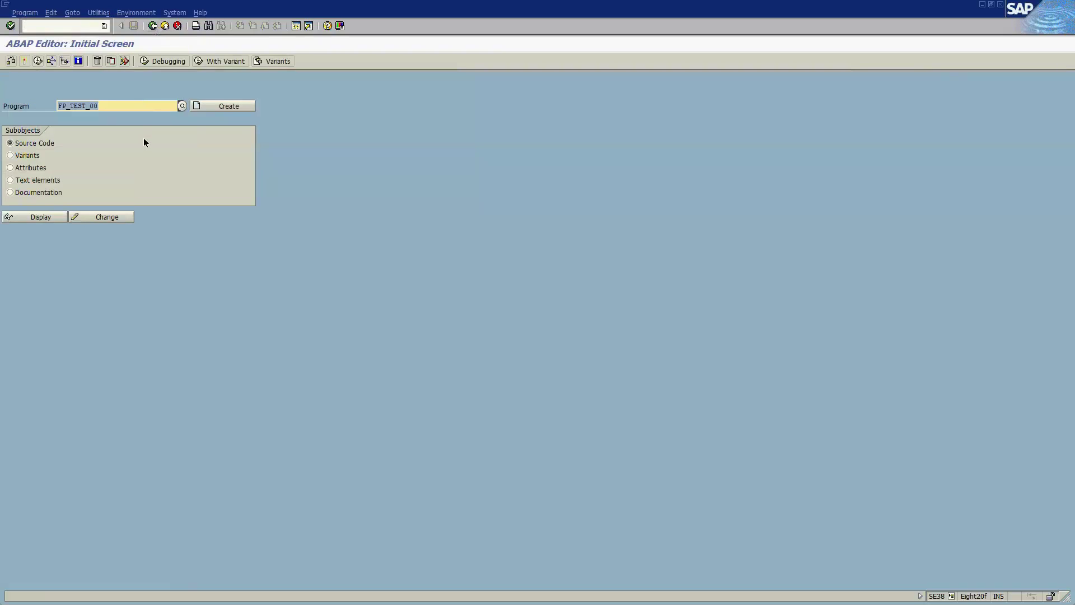
pyautogui.press('BackSpace')
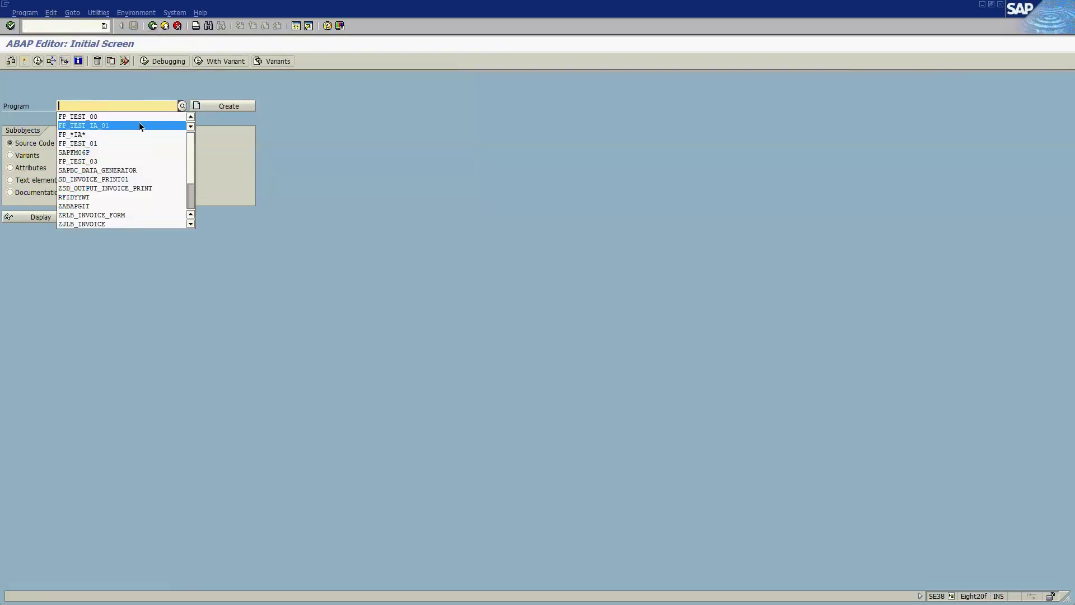
pyautogui.click(140, 126)
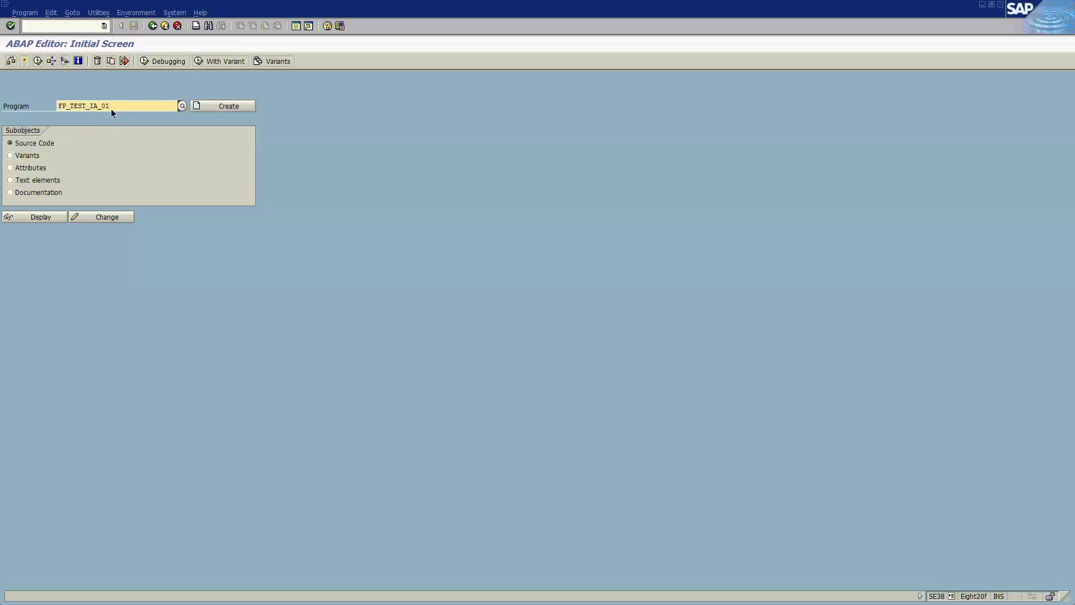
# Run FP_TEST_IA_01, generate the interactive PDF and set PDF_OUT as the output device.
pyautogui.click(39, 61)
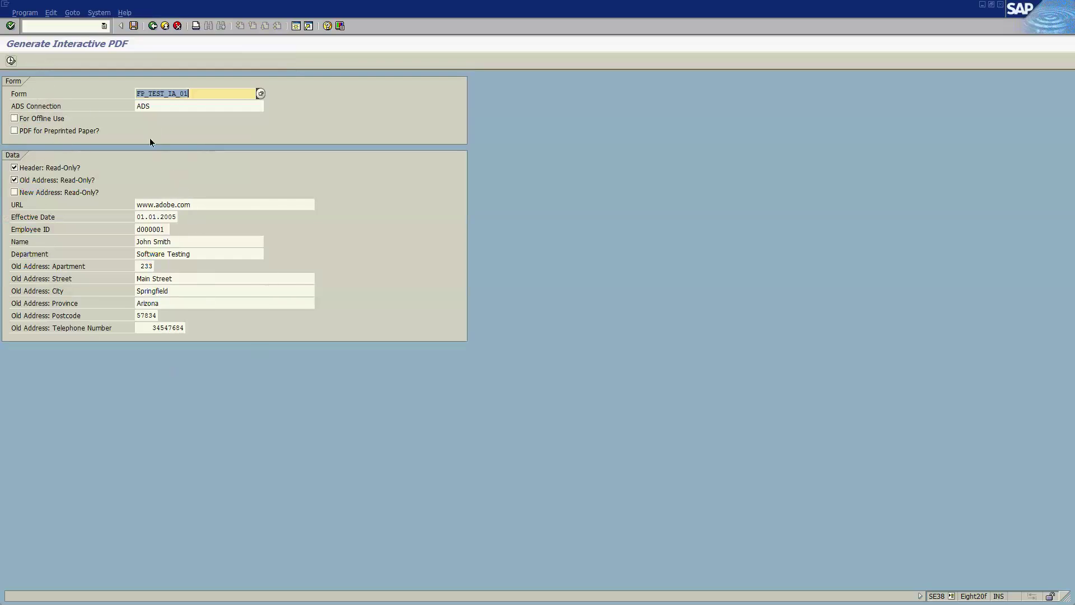
pyautogui.click(11, 64)
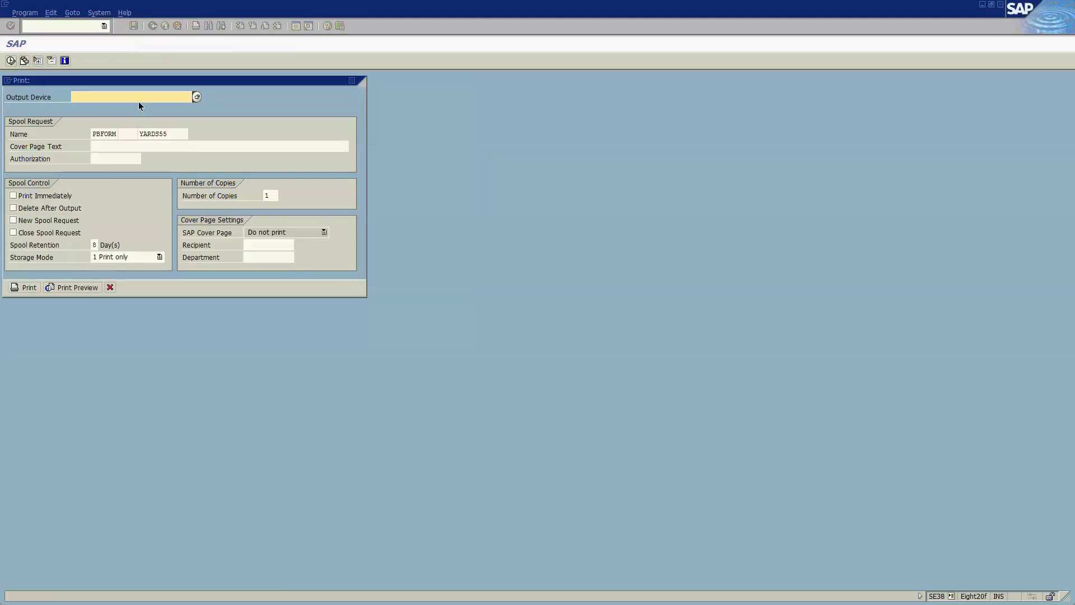
pyautogui.click(152, 98)
pyautogui.click(147, 107)
# Request the interactive PDF preview, which fails with the ReaderRights credential error.
pyautogui.click(74, 289)
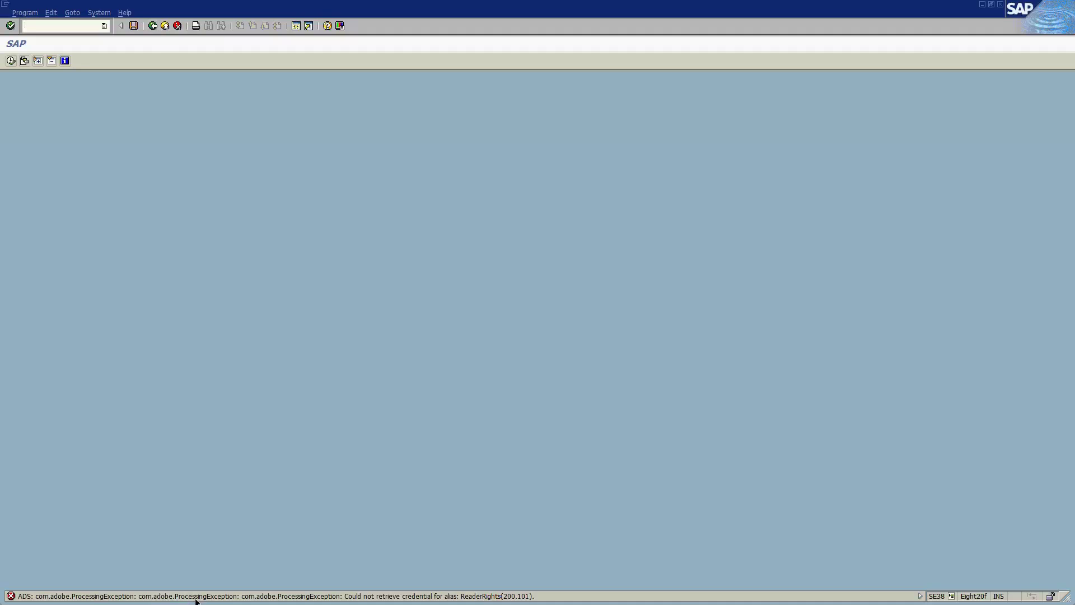
# Return to the ABAP Editor initial screen with FP_TEST_IA_01 still entered.
pyautogui.click(154, 25)
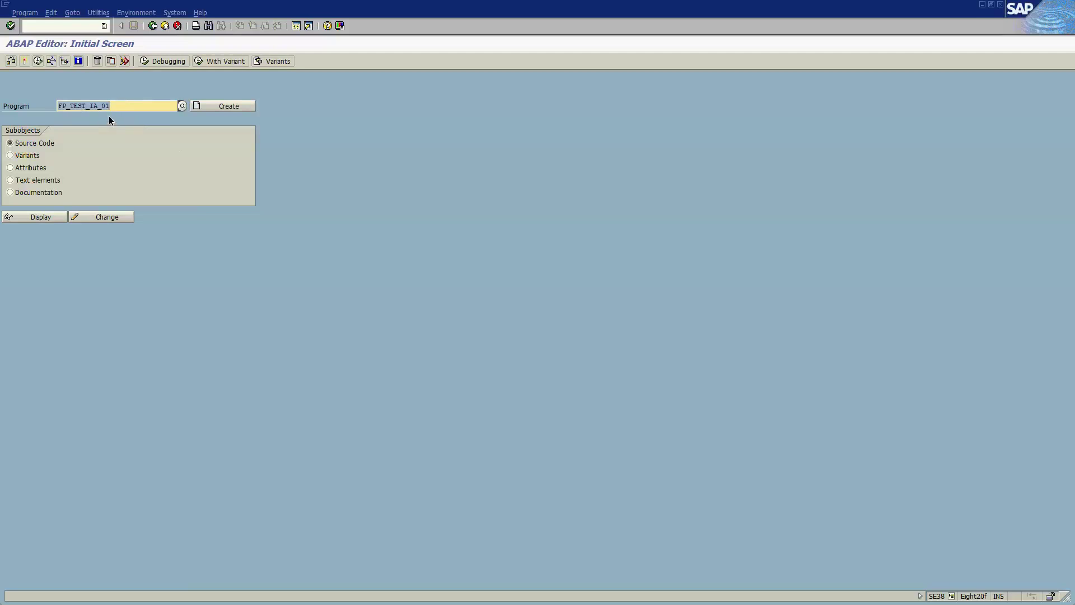
pyautogui.press('End')
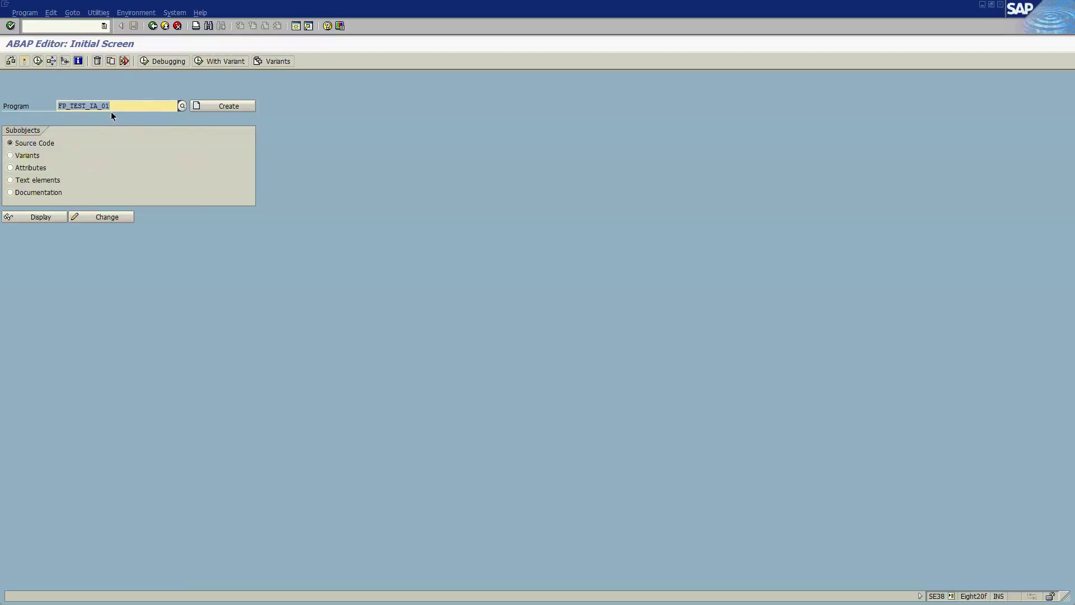